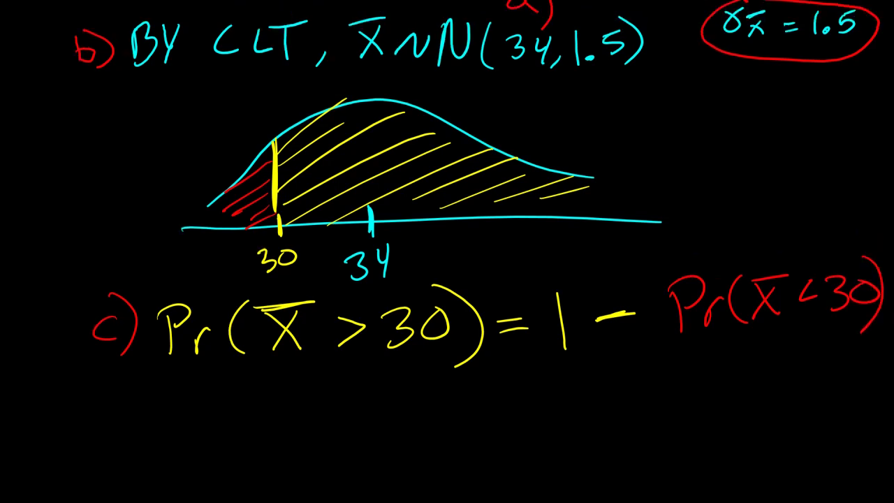
Draw a freehand cyan box around '1 − Pr(X̄<30)' as part c's complement form.
{"action": "mouse_move", "coordinate": [588, 260]}
{"action": "left_mouse_down"}
{"action": "mouse_move", "coordinate": [540, 363]}
{"action": "mouse_move", "coordinate": [871, 368]}
{"action": "mouse_move", "coordinate": [888, 277]}
{"action": "left_mouse_up"}
{"action": "left_click_drag", "start_coordinate": [890, 217], "coordinate": [565, 253]}
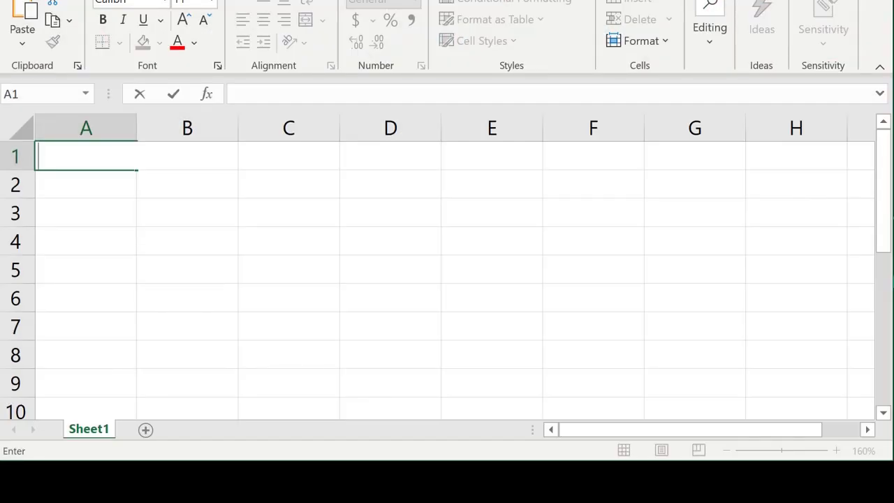
Compute =1-norm.dist(30, 34, 1.5, TRUE) in A1, giving 0.99617, and start writing the result.
{"action": "type", "text": "="}
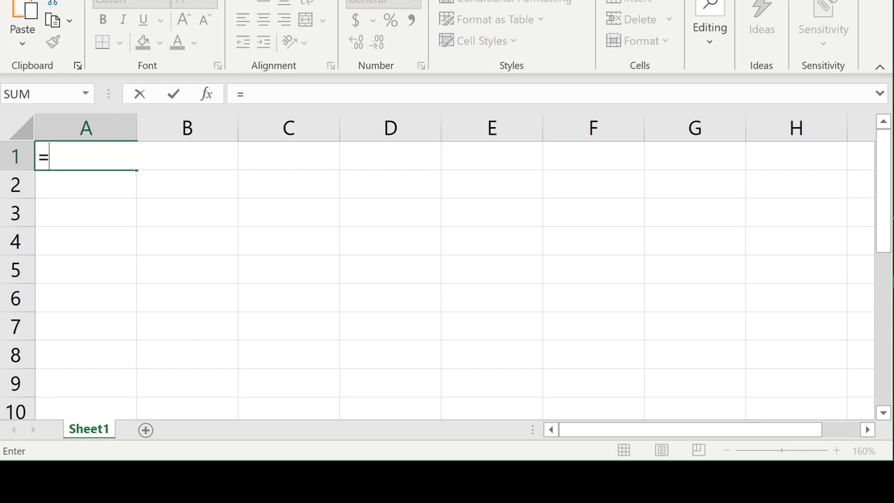
{"action": "type", "text": "1-norm.dist("}
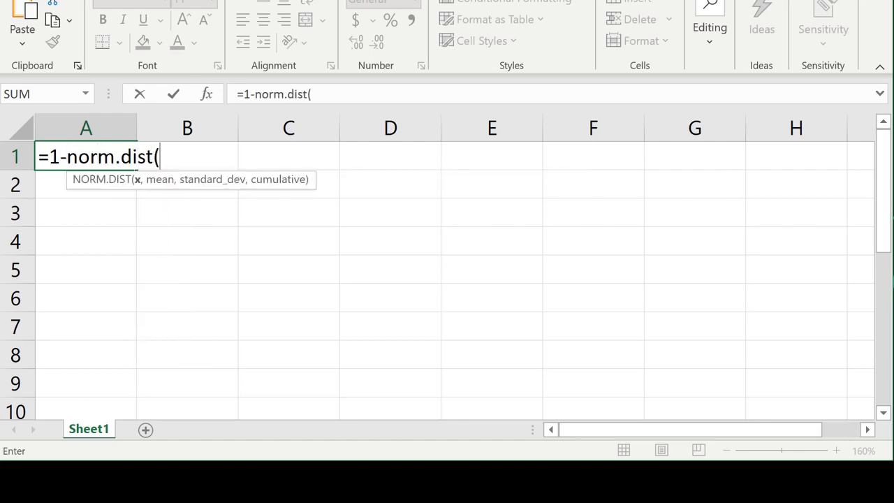
{"action": "type", "text": "30, "}
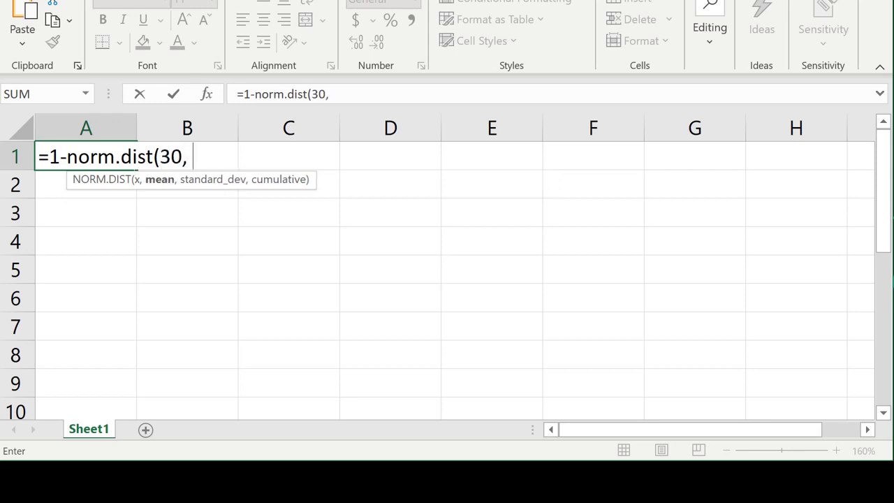
{"action": "type", "text": "34,"}
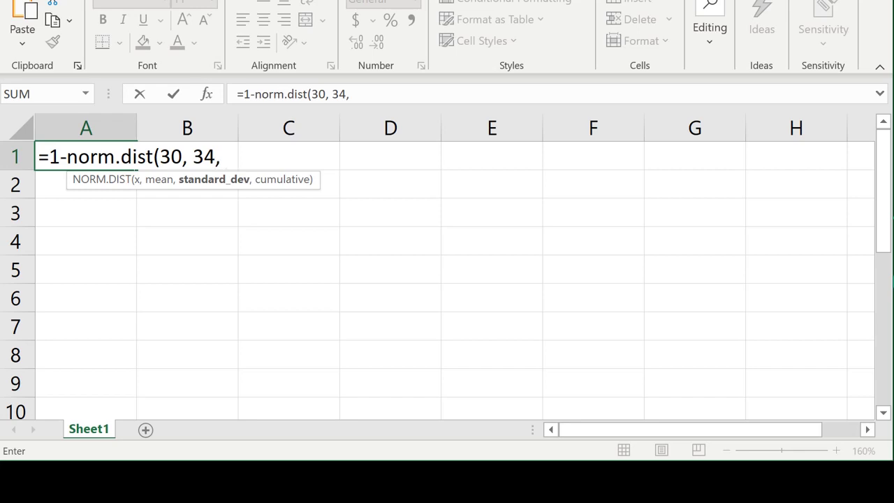
{"action": "type", "text": " 1.5, T"}
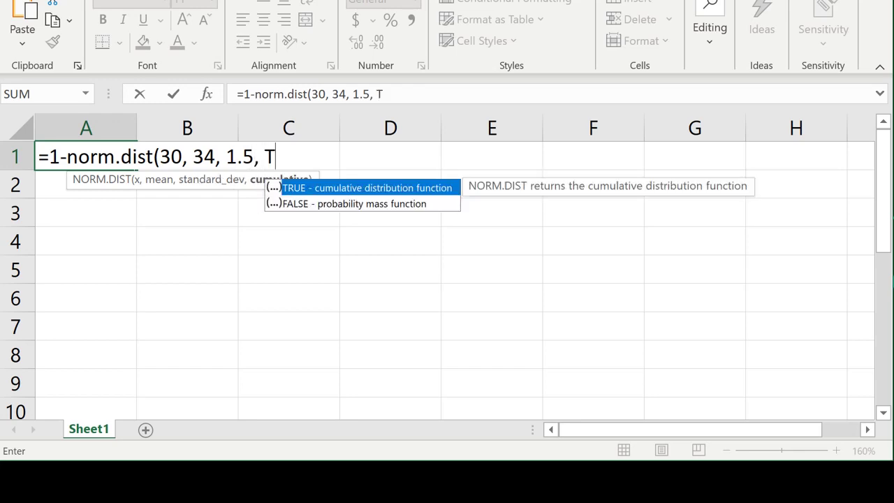
{"action": "type", "text": "RUE)"}
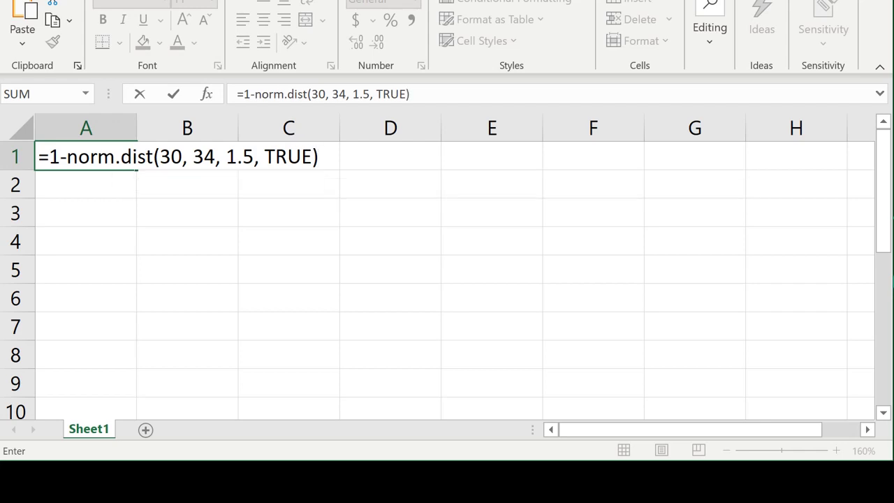
{"action": "key", "text": "Return"}
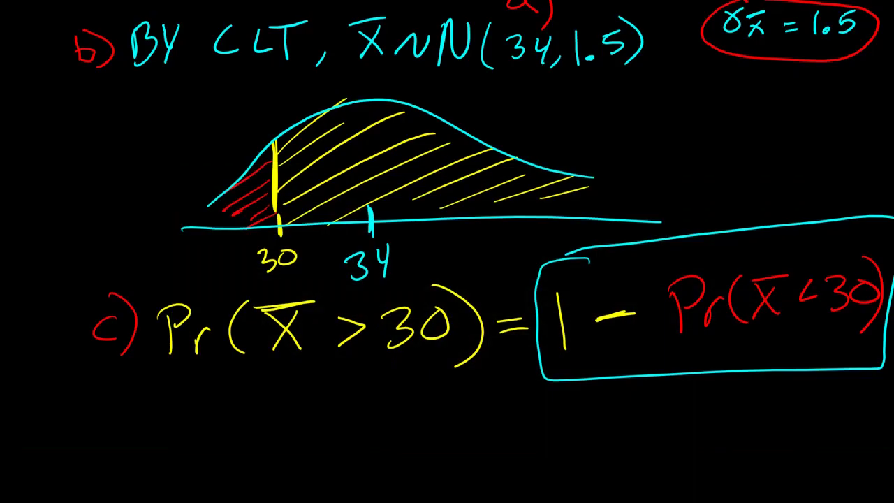
{"action": "left_click_drag", "start_coordinate": [582, 423], "coordinate": [600, 421]}
{"action": "left_click_drag", "start_coordinate": [584, 434], "coordinate": [602, 432]}
{"action": "left_click", "coordinate": [630, 443]}
Finish writing '= .9962' under the boxed expression and circle it.
{"action": "left_click_drag", "start_coordinate": [667, 413], "coordinate": [654, 446]}
{"action": "left_click_drag", "start_coordinate": [700, 411], "coordinate": [690, 444]}
{"action": "left_click_drag", "start_coordinate": [730, 404], "coordinate": [719, 434]}
{"action": "left_click_drag", "start_coordinate": [744, 414], "coordinate": [776, 433]}
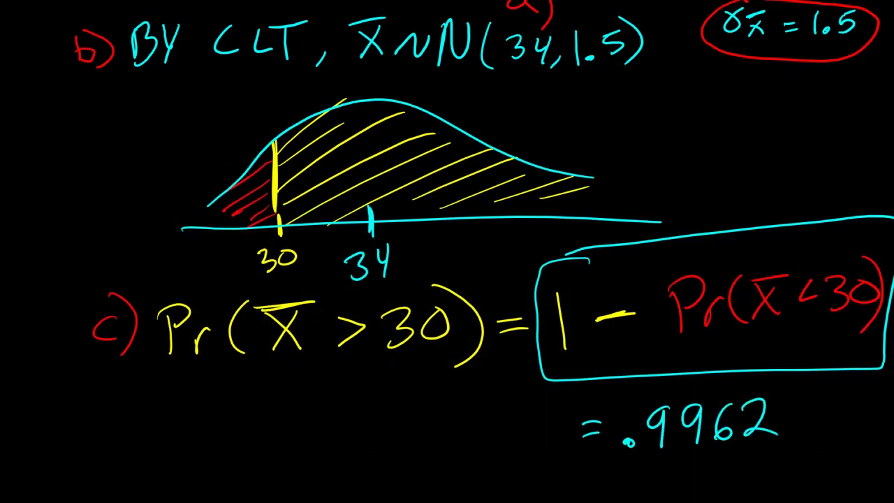
{"action": "mouse_move", "coordinate": [674, 383]}
{"action": "left_mouse_down"}
{"action": "mouse_move", "coordinate": [664, 384]}
{"action": "mouse_move", "coordinate": [631, 469]}
{"action": "mouse_move", "coordinate": [814, 412]}
{"action": "mouse_move", "coordinate": [618, 415]}
{"action": "left_mouse_up"}
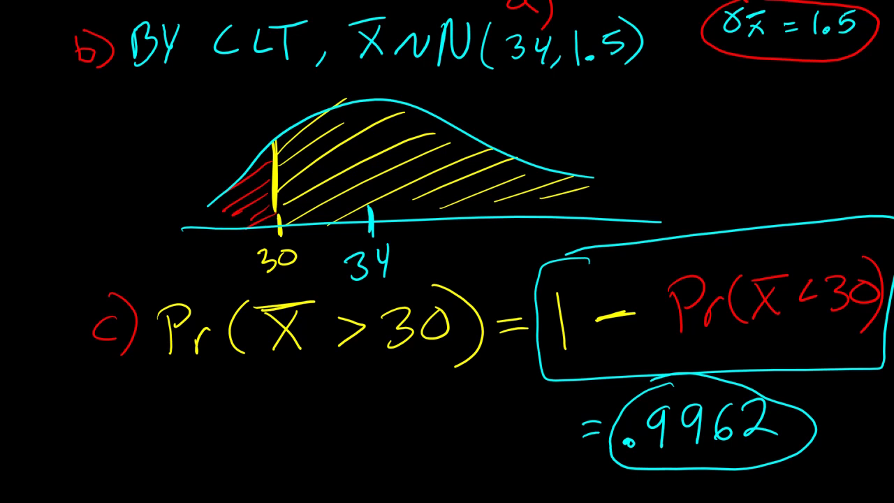
{"action": "scroll", "coordinate": [366, 127], "scroll_direction": "up", "scroll_amount": 10}
{"action": "scroll", "coordinate": [370, 136], "scroll_direction": "up", "scroll_amount": 1}
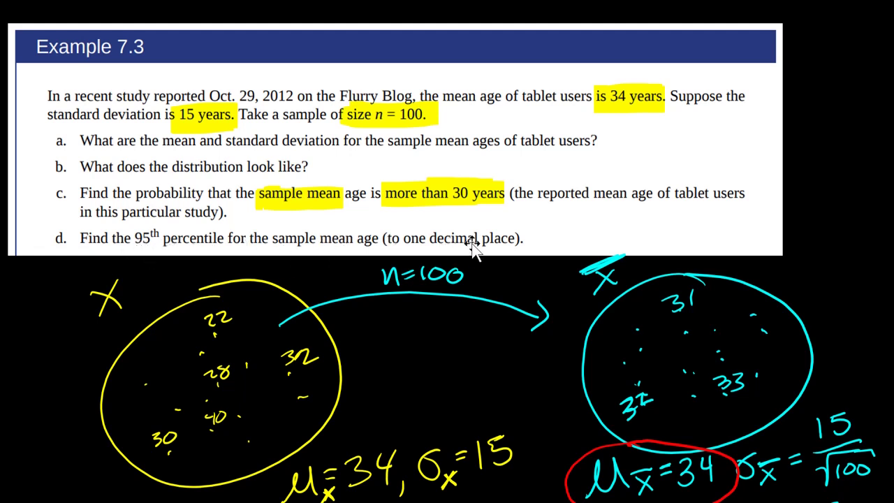
{"action": "scroll", "coordinate": [473, 245], "scroll_direction": "down", "scroll_amount": 10}
{"action": "scroll", "coordinate": [469, 246], "scroll_direction": "down", "scroll_amount": 10}
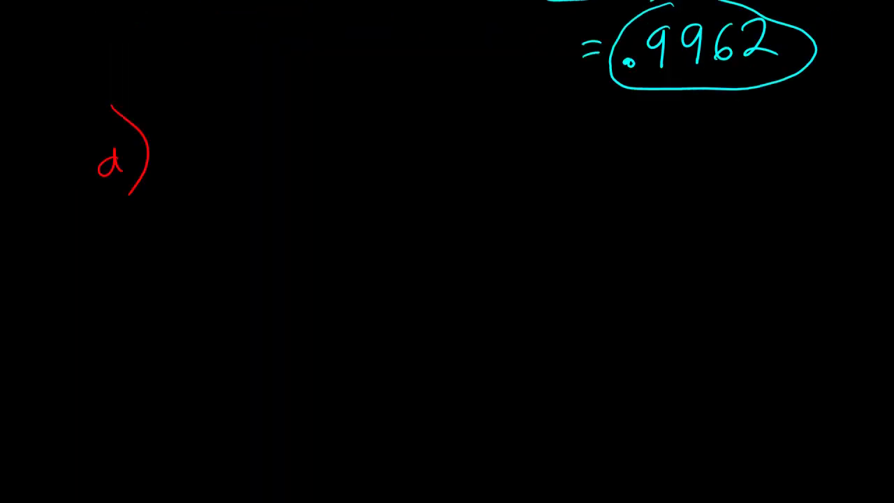
Draw part d's axis and bell curve, mark the mean 34, and add a cutoff line.
{"action": "left_click_drag", "start_coordinate": [180, 345], "coordinate": [736, 335]}
{"action": "mouse_move", "coordinate": [199, 318]}
{"action": "left_mouse_down"}
{"action": "mouse_move", "coordinate": [498, 201]}
{"action": "mouse_move", "coordinate": [693, 307]}
{"action": "left_mouse_up"}
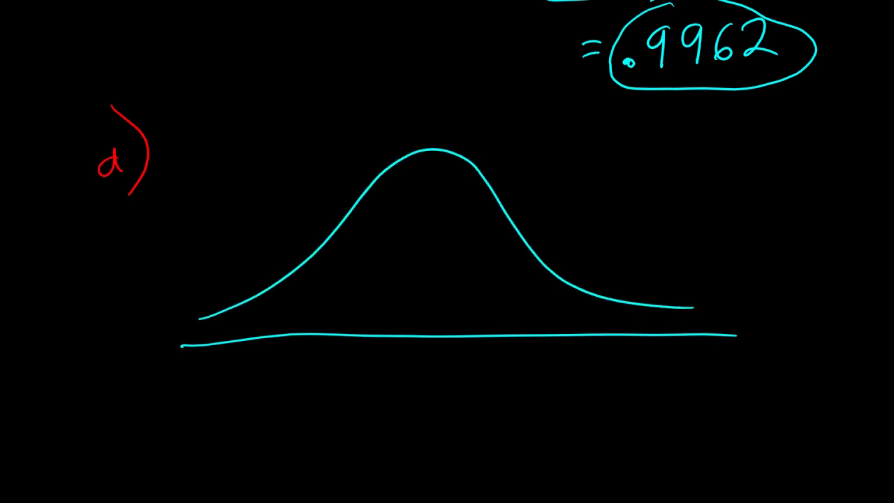
{"action": "left_click_drag", "start_coordinate": [420, 324], "coordinate": [419, 391]}
{"action": "mouse_move", "coordinate": [446, 361]}
{"action": "left_mouse_down"}
{"action": "mouse_move", "coordinate": [442, 372]}
{"action": "mouse_move", "coordinate": [458, 372]}
{"action": "left_mouse_up"}
{"action": "left_click_drag", "start_coordinate": [455, 361], "coordinate": [451, 395]}
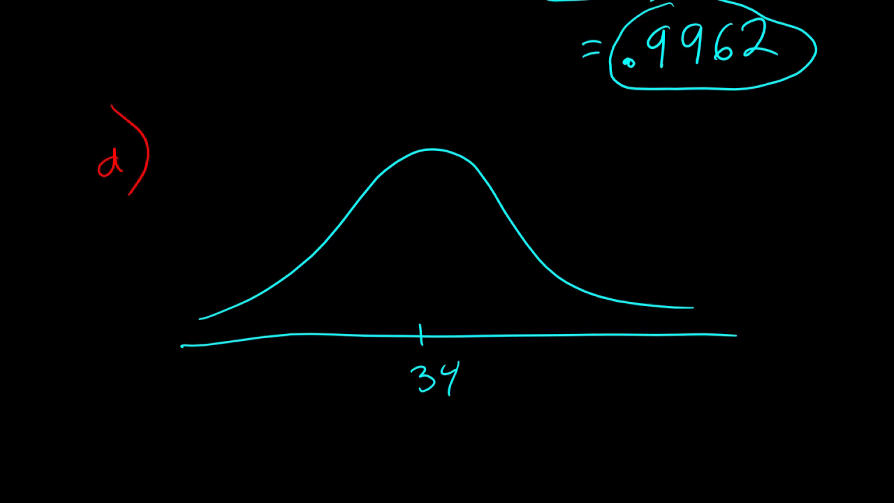
{"action": "mouse_move", "coordinate": [555, 237]}
{"action": "left_mouse_down"}
{"action": "mouse_move", "coordinate": [561, 384]}
{"action": "mouse_move", "coordinate": [562, 334]}
{"action": "left_mouse_up"}
{"action": "mouse_move", "coordinate": [559, 403]}
{"action": "left_mouse_down"}
{"action": "mouse_move", "coordinate": [587, 420]}
{"action": "mouse_move", "coordinate": [563, 425]}
{"action": "left_mouse_up"}
{"action": "mouse_move", "coordinate": [547, 399]}
{"action": "left_mouse_down"}
{"action": "mouse_move", "coordinate": [596, 384]}
{"action": "mouse_move", "coordinate": [570, 394]}
{"action": "left_mouse_up"}
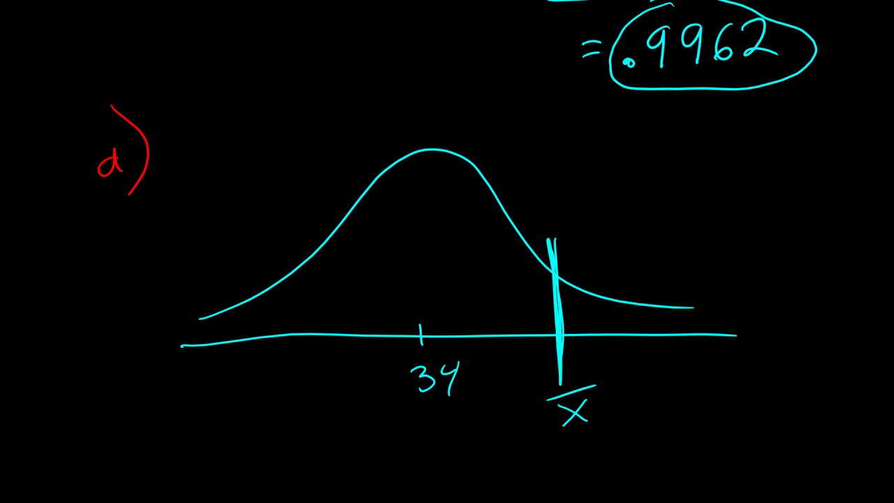
Write 95% inside the curve, hatch the area left of the cutoff, and relabel it K.
{"action": "mouse_move", "coordinate": [399, 238]}
{"action": "left_mouse_down"}
{"action": "mouse_move", "coordinate": [396, 296]}
{"action": "mouse_move", "coordinate": [437, 222]}
{"action": "left_mouse_up"}
{"action": "left_click_drag", "start_coordinate": [447, 215], "coordinate": [447, 218]}
{"action": "left_click_drag", "start_coordinate": [471, 217], "coordinate": [439, 277]}
{"action": "left_click_drag", "start_coordinate": [466, 260], "coordinate": [468, 261]}
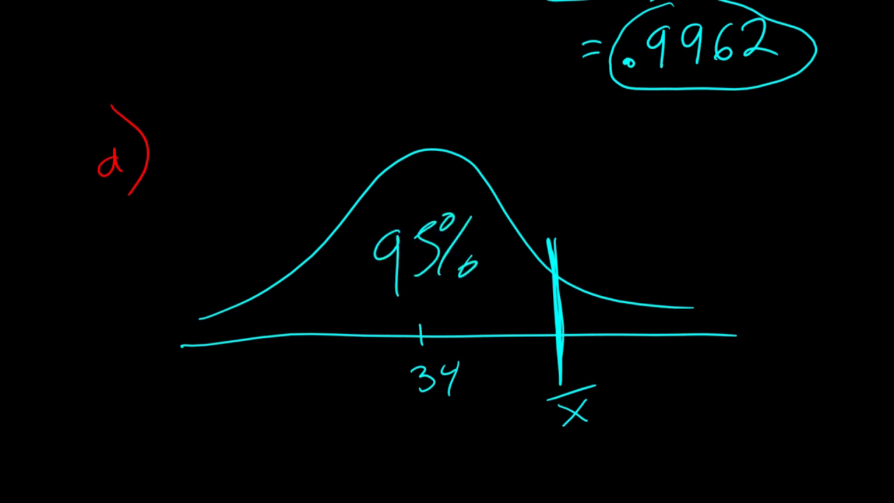
{"action": "mouse_move", "coordinate": [489, 320]}
{"action": "left_mouse_down"}
{"action": "mouse_move", "coordinate": [540, 308]}
{"action": "mouse_move", "coordinate": [549, 292]}
{"action": "left_mouse_up"}
{"action": "left_click_drag", "start_coordinate": [480, 295], "coordinate": [534, 277]}
{"action": "left_click_drag", "start_coordinate": [508, 302], "coordinate": [541, 293]}
{"action": "left_click_drag", "start_coordinate": [303, 320], "coordinate": [353, 299]}
{"action": "left_click_drag", "start_coordinate": [305, 325], "coordinate": [353, 311]}
{"action": "left_click_drag", "start_coordinate": [319, 248], "coordinate": [370, 234]}
{"action": "left_click_drag", "start_coordinate": [395, 178], "coordinate": [453, 155]}
{"action": "mouse_move", "coordinate": [548, 395]}
{"action": "left_mouse_down"}
{"action": "mouse_move", "coordinate": [585, 419]}
{"action": "mouse_move", "coordinate": [573, 438]}
{"action": "left_mouse_up"}
{"action": "left_click_drag", "start_coordinate": [594, 401], "coordinate": [599, 428]}
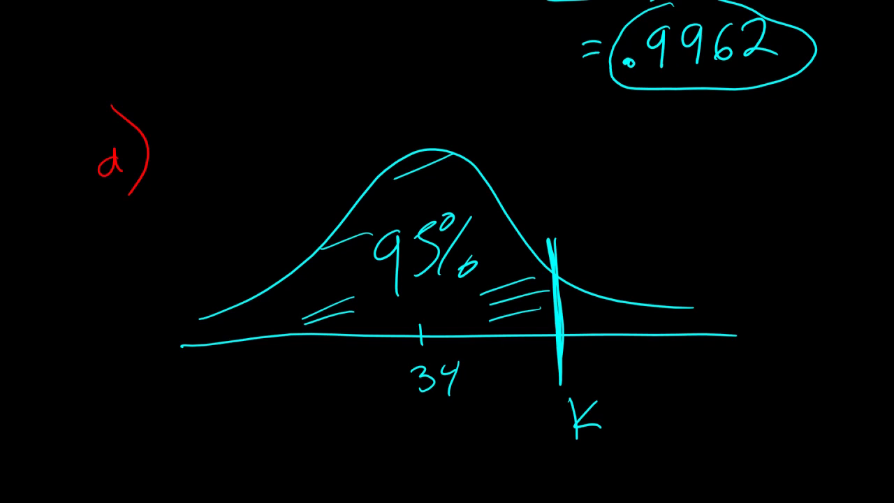
Write the distribution X̄ ~ N(34, 1.5) beside part d.
{"action": "mouse_move", "coordinate": [209, 111]}
{"action": "left_mouse_down"}
{"action": "mouse_move", "coordinate": [228, 141]}
{"action": "mouse_move", "coordinate": [207, 142]}
{"action": "left_mouse_up"}
{"action": "left_click_drag", "start_coordinate": [188, 98], "coordinate": [235, 85]}
{"action": "mouse_move", "coordinate": [252, 123]}
{"action": "left_mouse_down"}
{"action": "mouse_move", "coordinate": [264, 106]}
{"action": "mouse_move", "coordinate": [286, 103]}
{"action": "left_mouse_up"}
{"action": "mouse_move", "coordinate": [303, 127]}
{"action": "left_mouse_down"}
{"action": "mouse_move", "coordinate": [305, 88]}
{"action": "mouse_move", "coordinate": [342, 76]}
{"action": "left_mouse_up"}
{"action": "mouse_move", "coordinate": [370, 70]}
{"action": "left_mouse_down"}
{"action": "mouse_move", "coordinate": [358, 90]}
{"action": "mouse_move", "coordinate": [361, 123]}
{"action": "left_mouse_up"}
{"action": "mouse_move", "coordinate": [383, 87]}
{"action": "left_mouse_down"}
{"action": "mouse_move", "coordinate": [399, 79]}
{"action": "mouse_move", "coordinate": [388, 116]}
{"action": "left_mouse_up"}
{"action": "left_click_drag", "start_coordinate": [417, 73], "coordinate": [437, 95]}
{"action": "left_click_drag", "start_coordinate": [432, 83], "coordinate": [429, 117]}
{"action": "left_click_drag", "start_coordinate": [456, 112], "coordinate": [448, 132]}
{"action": "mouse_move", "coordinate": [479, 75]}
{"action": "left_mouse_down"}
{"action": "mouse_move", "coordinate": [477, 112]}
{"action": "mouse_move", "coordinate": [494, 107]}
{"action": "left_mouse_up"}
{"action": "mouse_move", "coordinate": [509, 73]}
{"action": "left_mouse_down"}
{"action": "mouse_move", "coordinate": [522, 69]}
{"action": "mouse_move", "coordinate": [504, 104]}
{"action": "left_mouse_up"}
{"action": "mouse_move", "coordinate": [535, 64]}
{"action": "left_mouse_down"}
{"action": "mouse_move", "coordinate": [552, 85]}
{"action": "mouse_move", "coordinate": [535, 120]}
{"action": "left_mouse_up"}
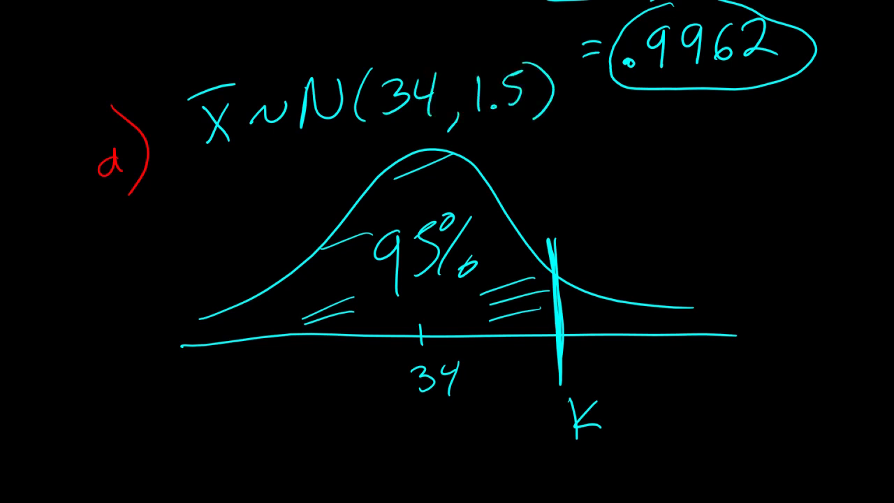
Add more hatching to the 95% area under the curve and circle the cutoff label K.
{"action": "left_click_drag", "start_coordinate": [416, 312], "coordinate": [484, 289]}
{"action": "left_click_drag", "start_coordinate": [303, 302], "coordinate": [367, 280]}
{"action": "left_click_drag", "start_coordinate": [244, 320], "coordinate": [307, 289]}
{"action": "left_click_drag", "start_coordinate": [312, 287], "coordinate": [329, 278]}
{"action": "left_click_drag", "start_coordinate": [385, 183], "coordinate": [446, 169]}
{"action": "left_click_drag", "start_coordinate": [395, 198], "coordinate": [437, 184]}
{"action": "left_click_drag", "start_coordinate": [399, 315], "coordinate": [419, 308]}
{"action": "left_click_drag", "start_coordinate": [559, 383], "coordinate": [584, 381]}
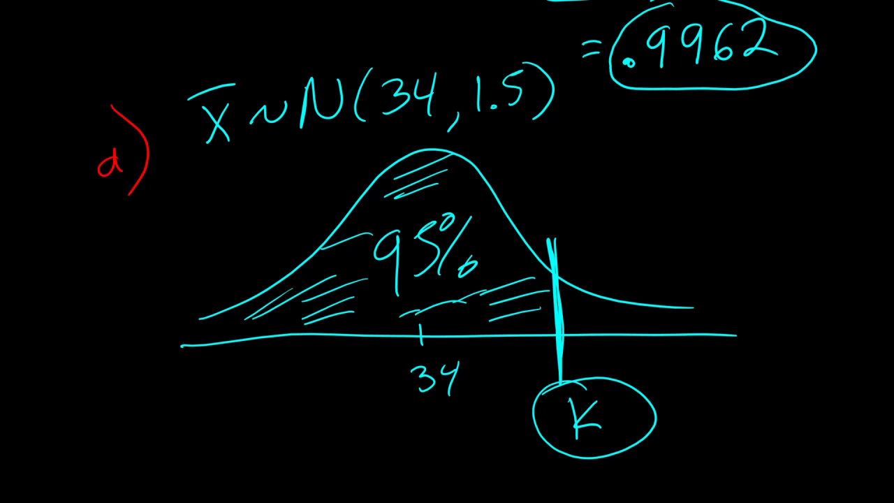
{"action": "scroll", "coordinate": [700, 415], "scroll_direction": "down", "scroll_amount": 2}
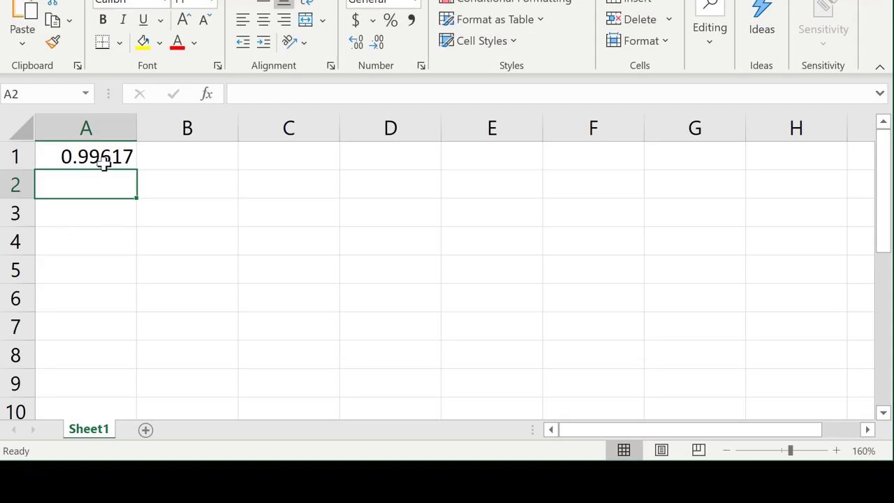
{"action": "left_click", "coordinate": [103, 161]}
Clear A1 and enter =norm.inv(.95, 34, 1.5) to get the 95th percentile 36.46728.
{"action": "key", "text": "BackSpace"}
{"action": "key", "text": "Return"}
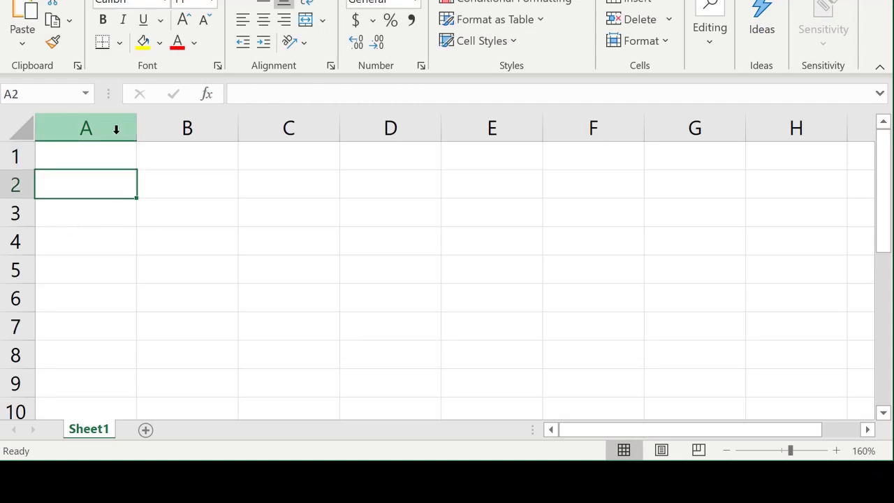
{"action": "left_click", "coordinate": [112, 165]}
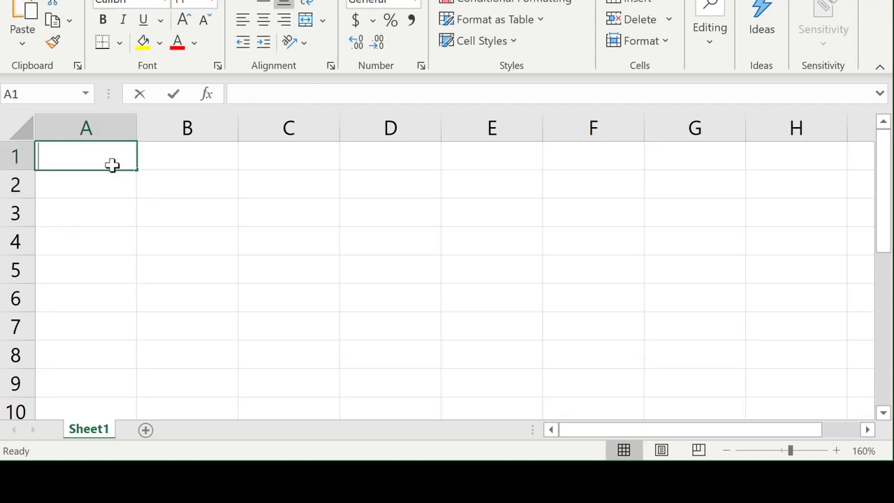
{"action": "type", "text": "=norm"}
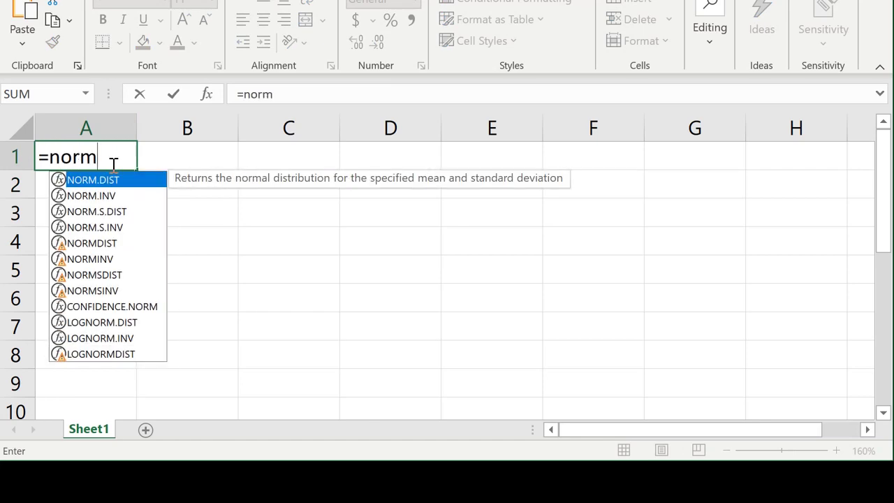
{"action": "type", "text": ".inv"}
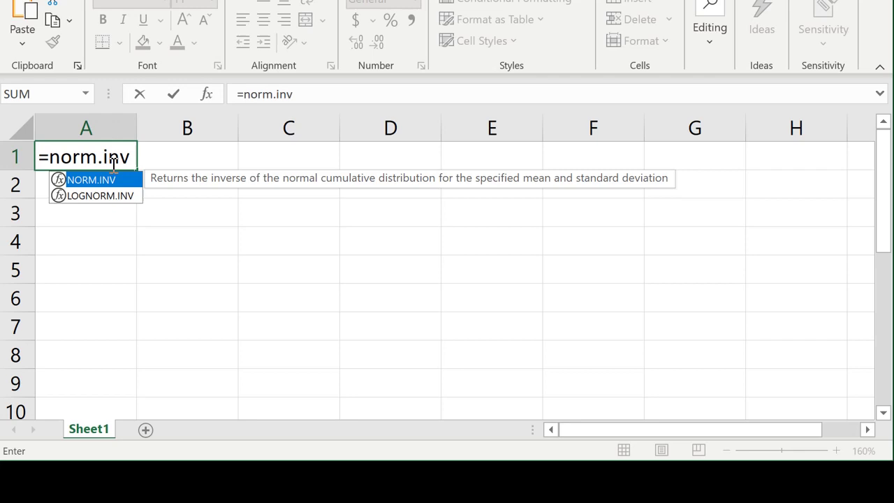
{"action": "type", "text": "("}
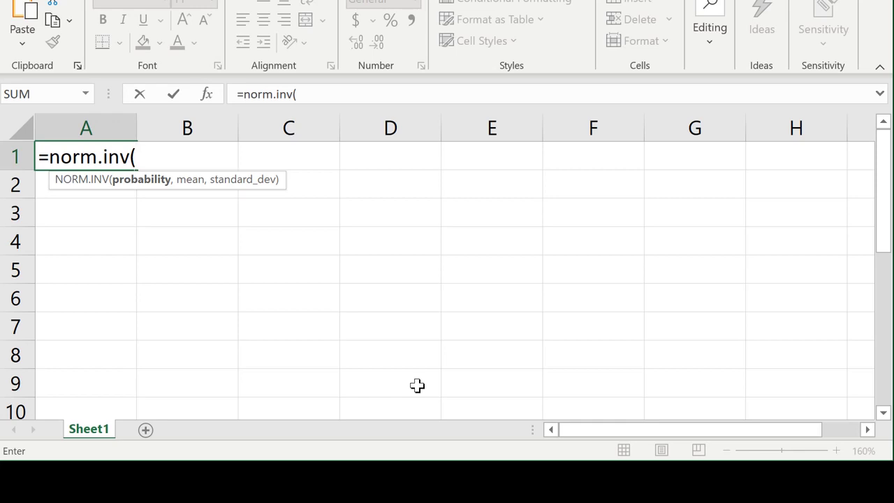
{"action": "type", "text": ".95, 34, "}
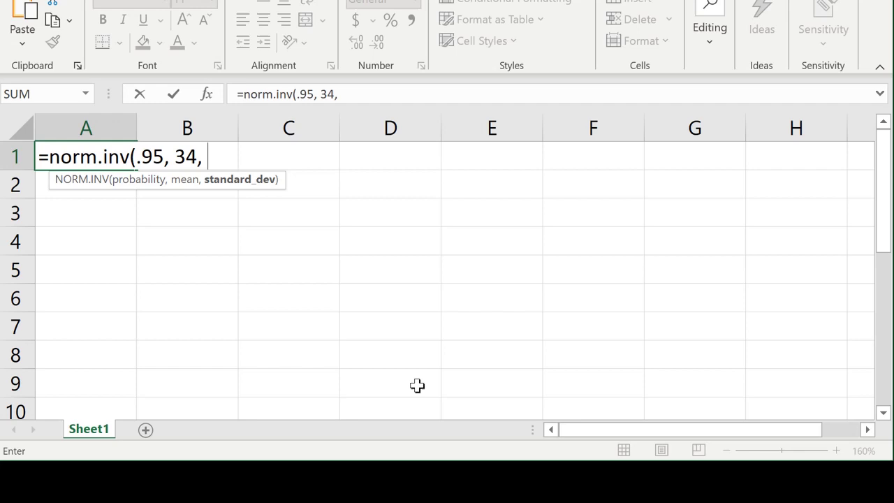
{"action": "type", "text": "1.5)"}
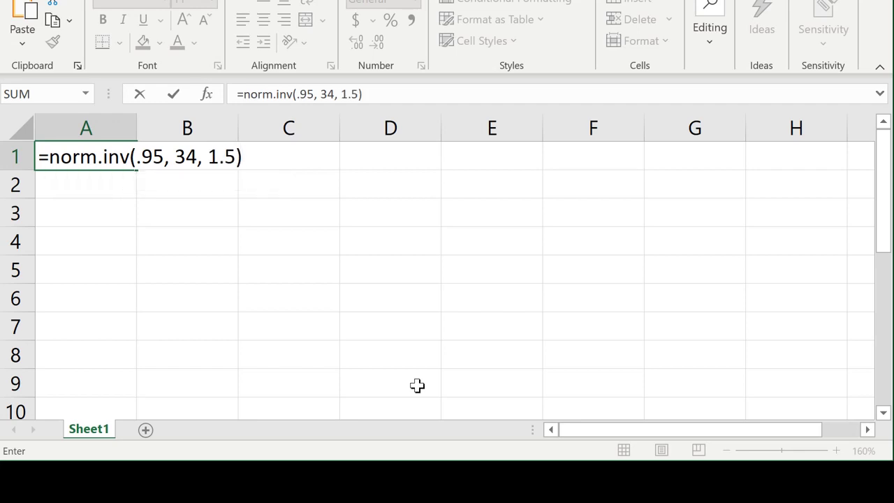
{"action": "key", "text": "Return"}
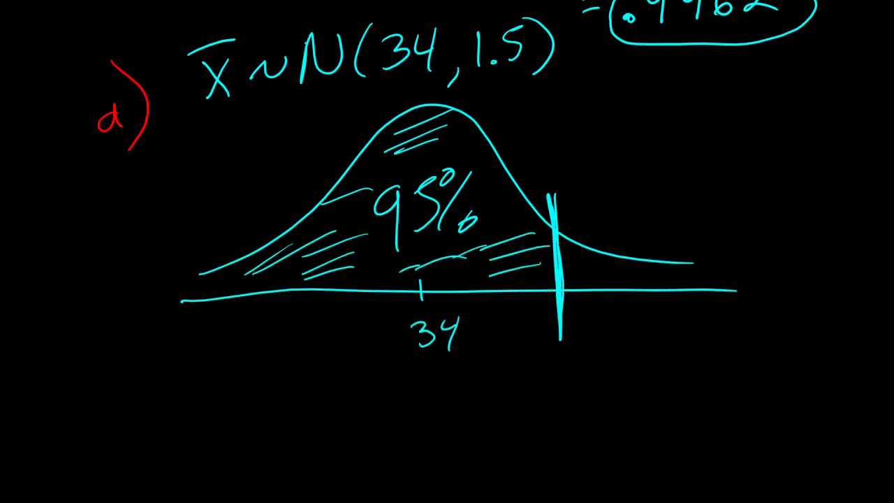
Write 36.5 below the cutoff line in place of K and circle it.
{"action": "mouse_move", "coordinate": [542, 362]}
{"action": "left_mouse_down"}
{"action": "mouse_move", "coordinate": [556, 371]}
{"action": "mouse_move", "coordinate": [551, 398]}
{"action": "left_mouse_up"}
{"action": "mouse_move", "coordinate": [591, 353]}
{"action": "left_mouse_down"}
{"action": "mouse_move", "coordinate": [580, 391]}
{"action": "mouse_move", "coordinate": [590, 384]}
{"action": "left_mouse_up"}
{"action": "left_click", "coordinate": [606, 385]}
{"action": "mouse_move", "coordinate": [646, 348]}
{"action": "left_mouse_down"}
{"action": "mouse_move", "coordinate": [649, 369]}
{"action": "mouse_move", "coordinate": [621, 392]}
{"action": "left_mouse_up"}
{"action": "mouse_move", "coordinate": [608, 329]}
{"action": "left_mouse_down"}
{"action": "mouse_move", "coordinate": [531, 349]}
{"action": "mouse_move", "coordinate": [628, 325]}
{"action": "left_mouse_up"}
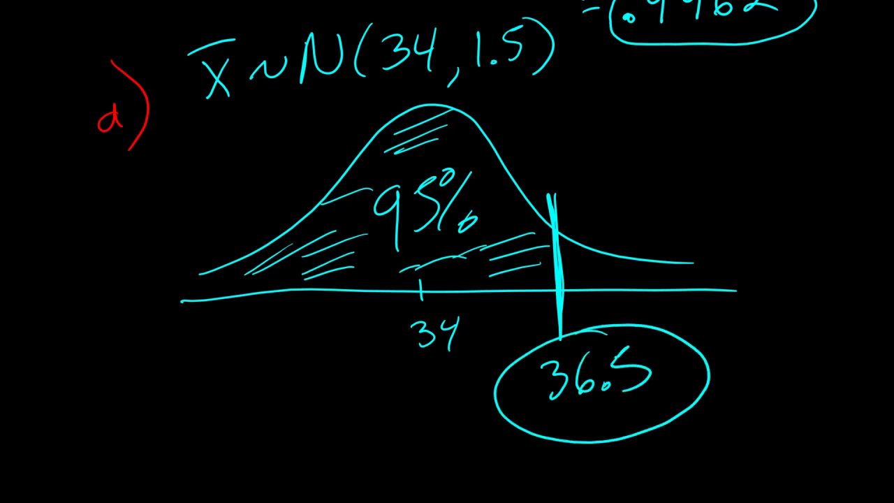